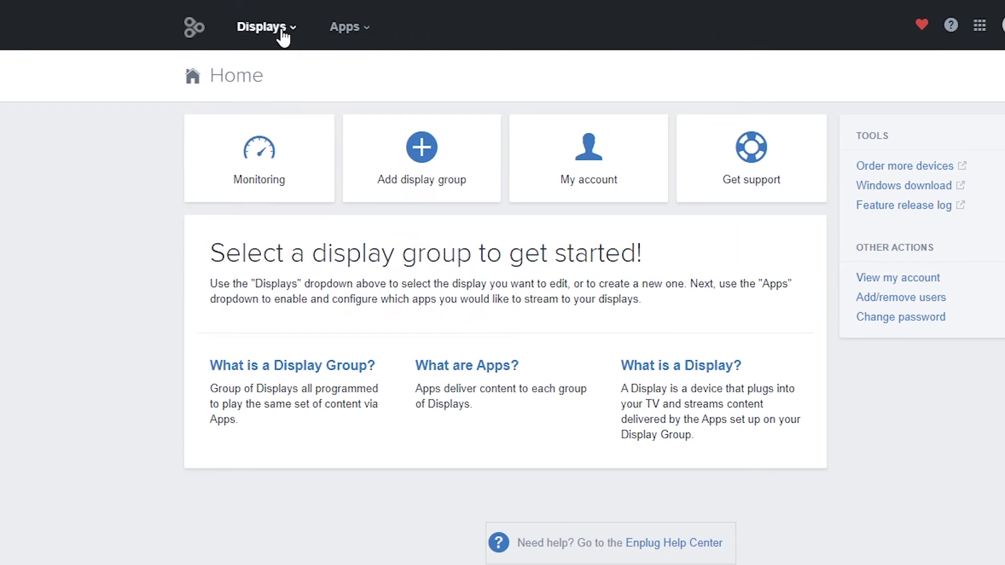
# - Open the Displays dropdown listing the existing display groups
pyautogui.click(283, 36)
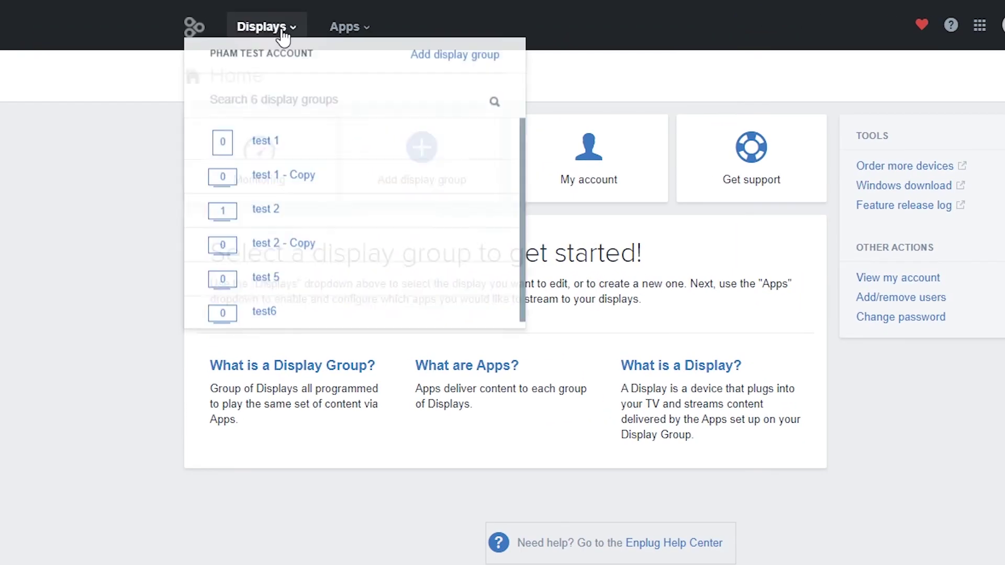
# - Start a new display group and enter the setup phrase 'Compass Bee'
pyautogui.click(449, 60)
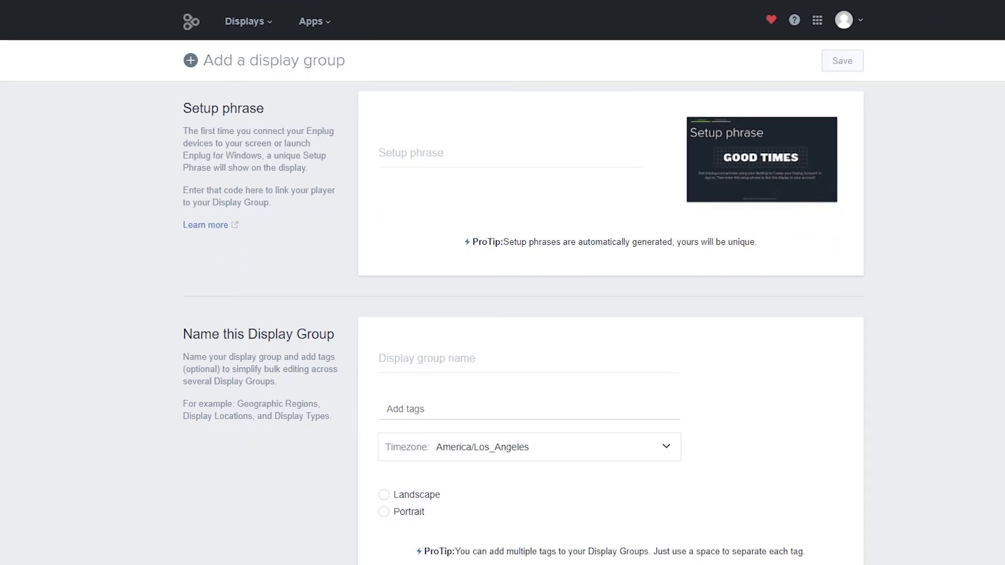
pyautogui.click(488, 153)
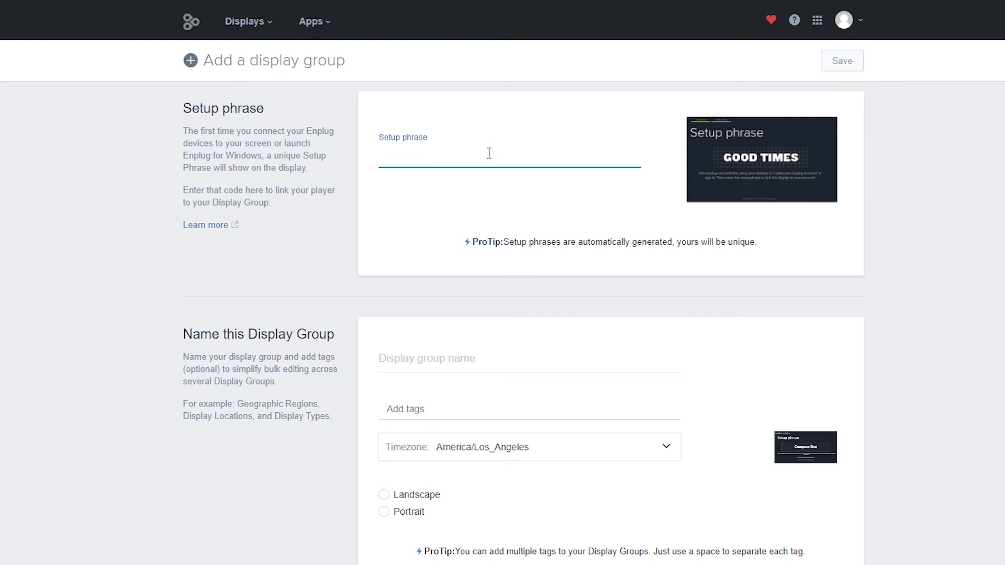
pyautogui.write('Compass Be')
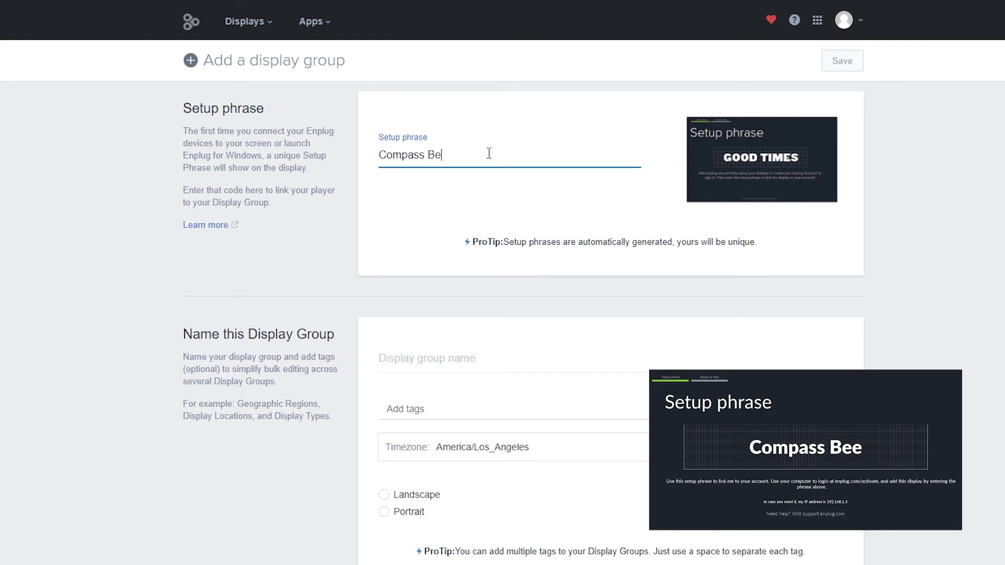
pyautogui.write('e')
pyautogui.click(434, 246)
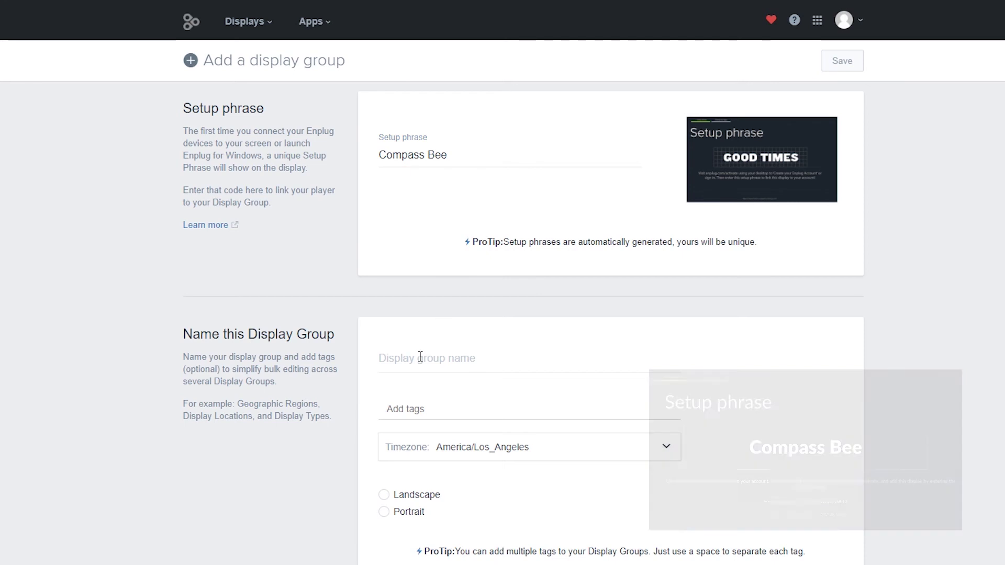
pyautogui.scroll(-1, 465, 206)
pyautogui.scroll(-2, 437, 230)
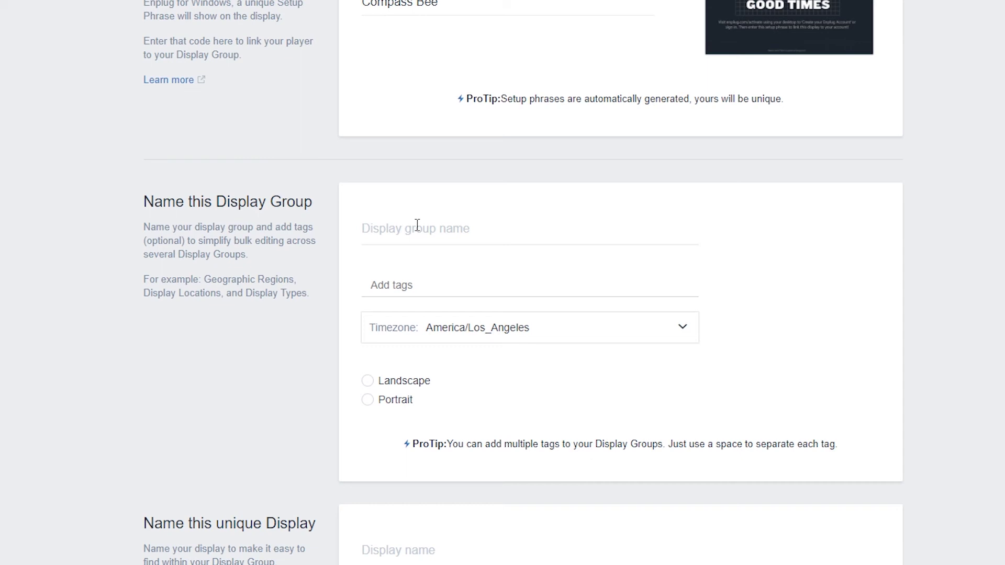
# - Name the group 'Restaurant Menu', choose Landscape, and select the display name to replace with 'Right Menu'
pyautogui.click(417, 226)
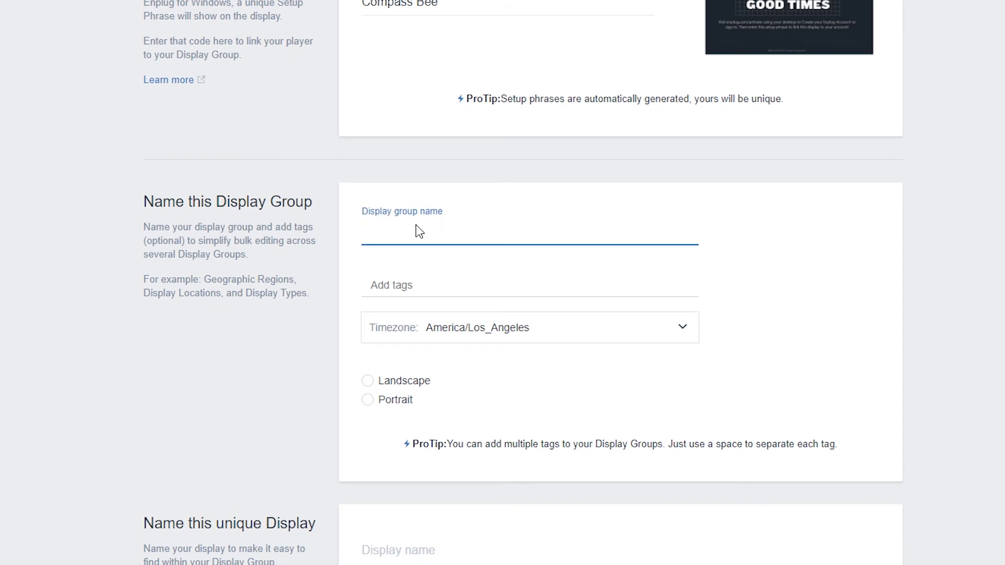
pyautogui.write('Restaur')
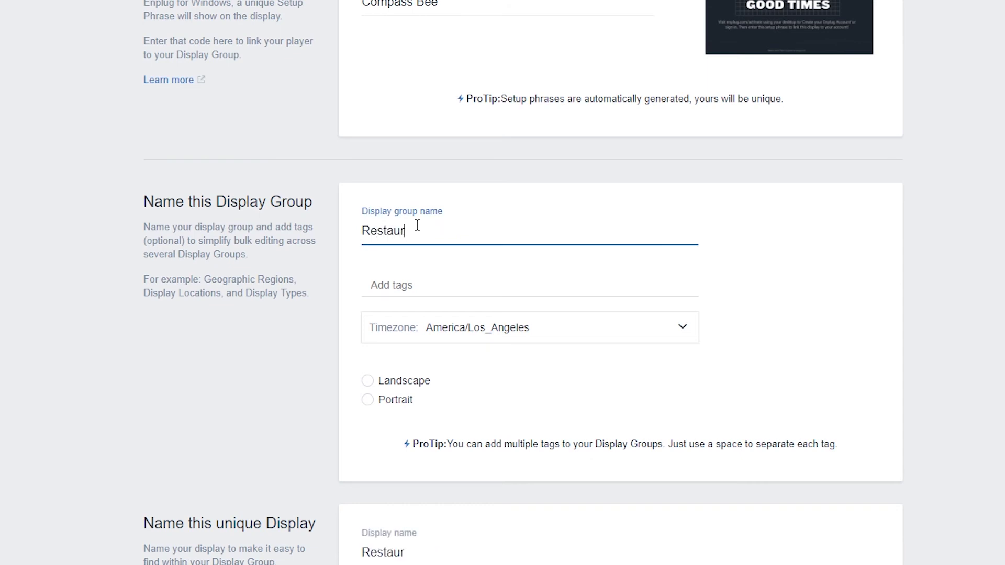
pyautogui.write('ant Menu')
pyautogui.click(322, 293)
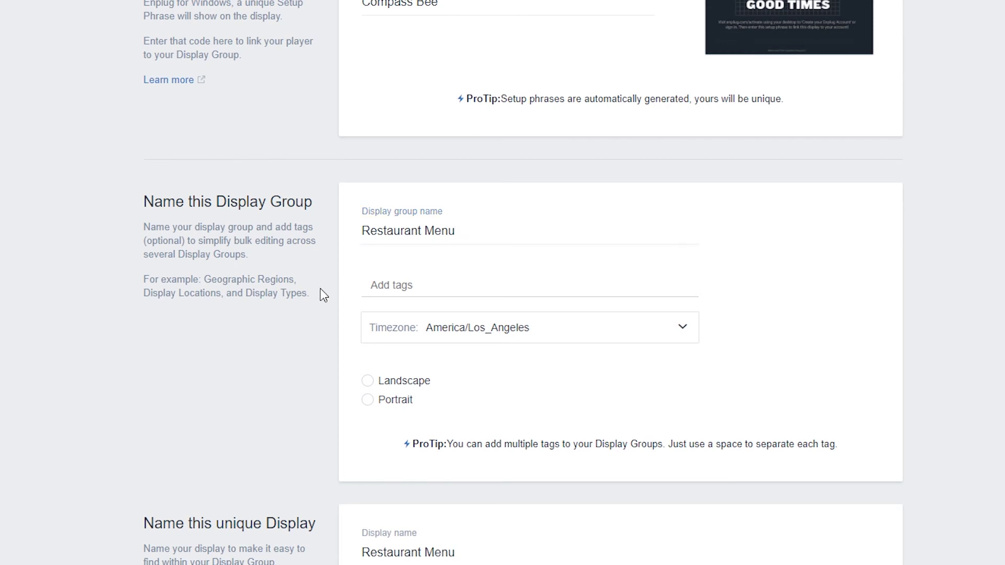
pyautogui.scroll(-1, 323, 293)
pyautogui.scroll(-1, 322, 291)
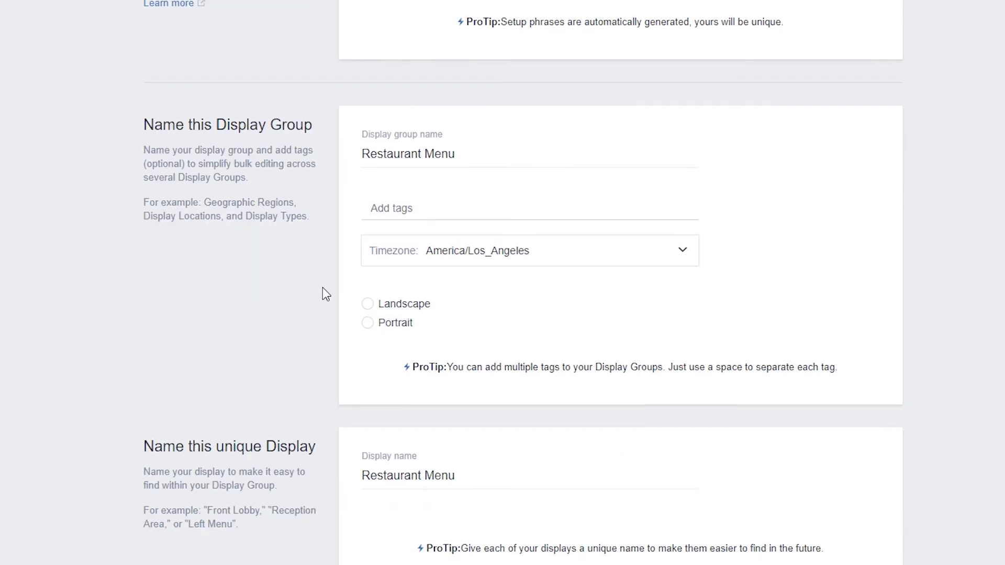
pyautogui.click(367, 227)
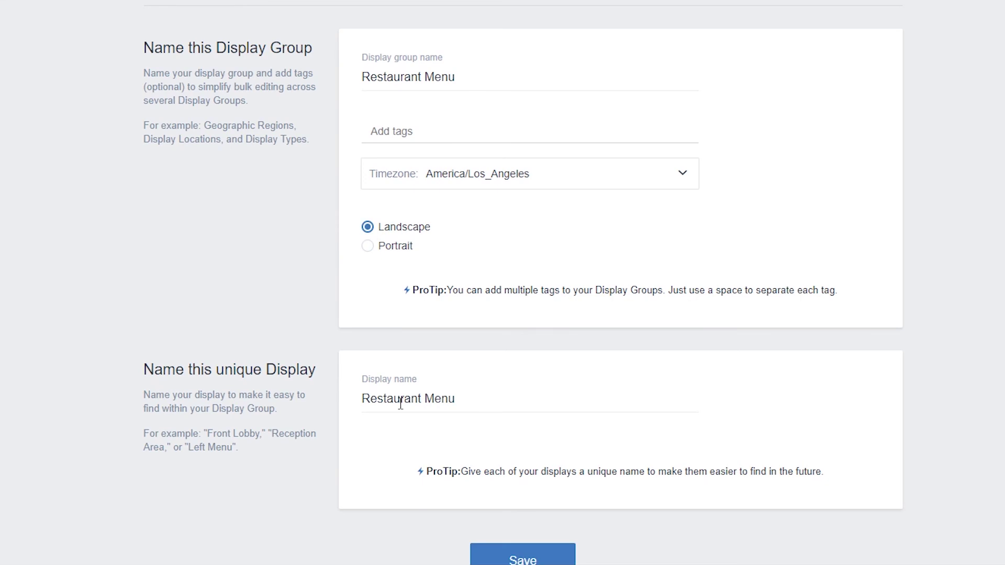
pyautogui.moveTo(482, 403); pyautogui.dragTo(317, 396)
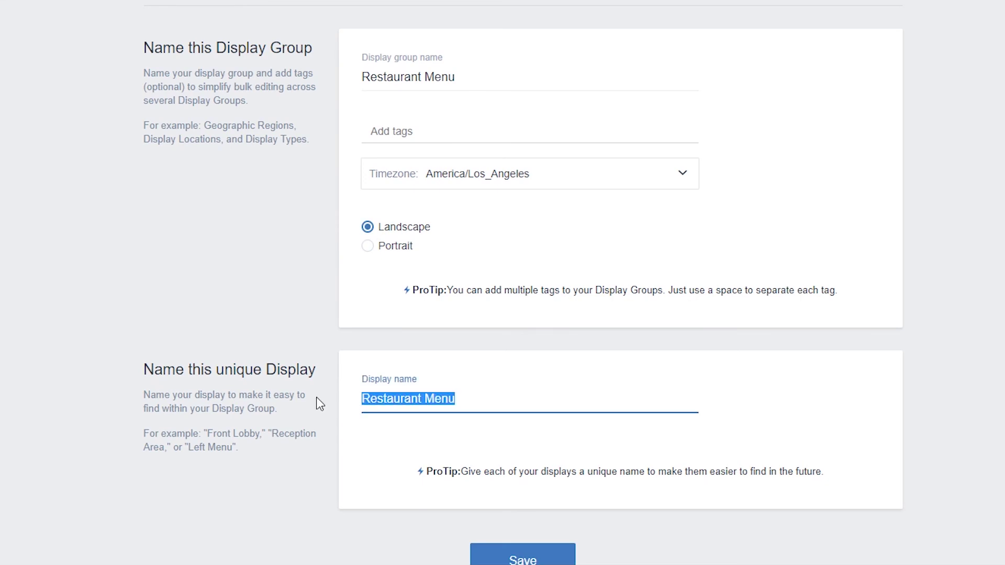
pyautogui.write('Right ')
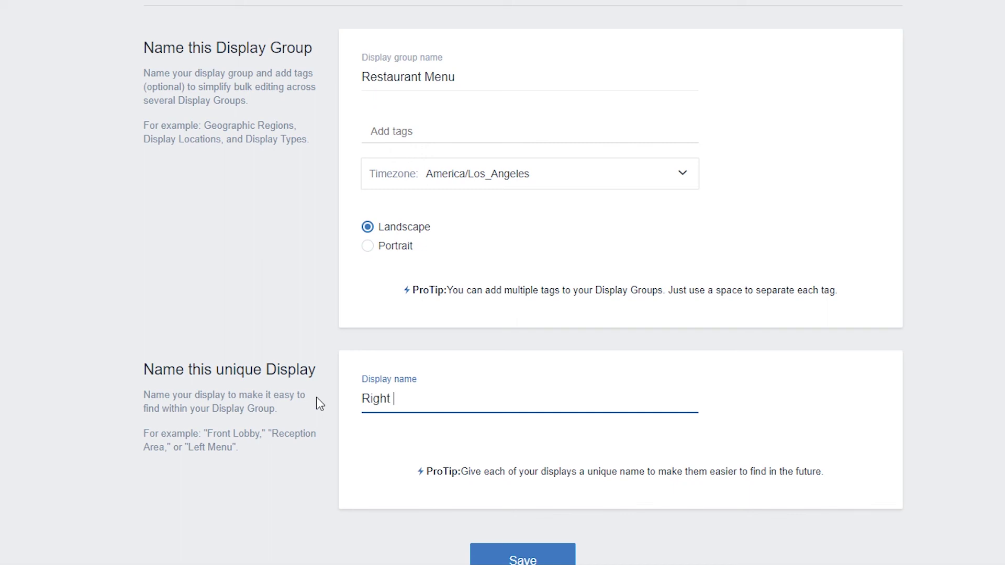
pyautogui.write('Menu')
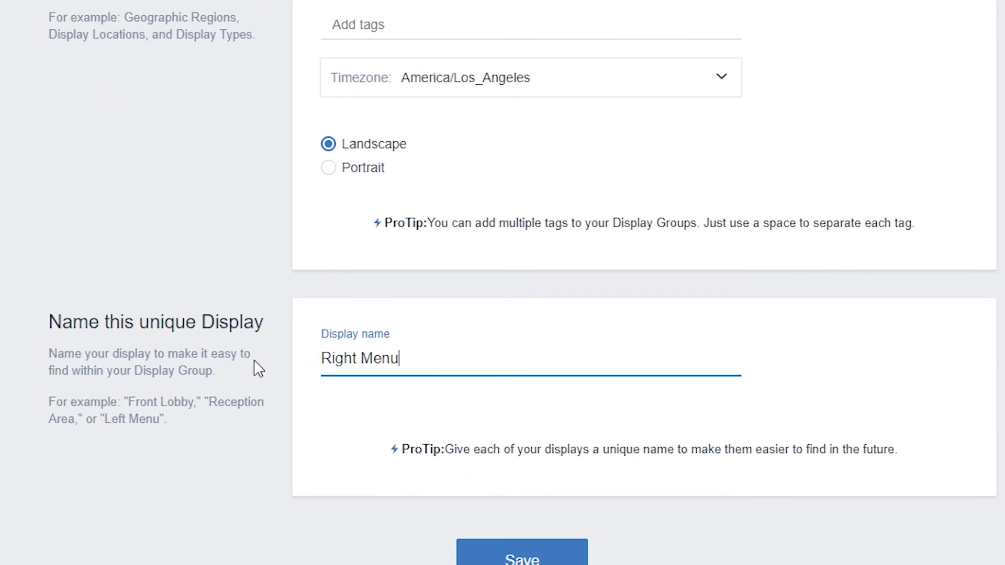
# - Save the 'Restaurant Menu' group with its 'Right Menu' display
pyautogui.click(481, 545)
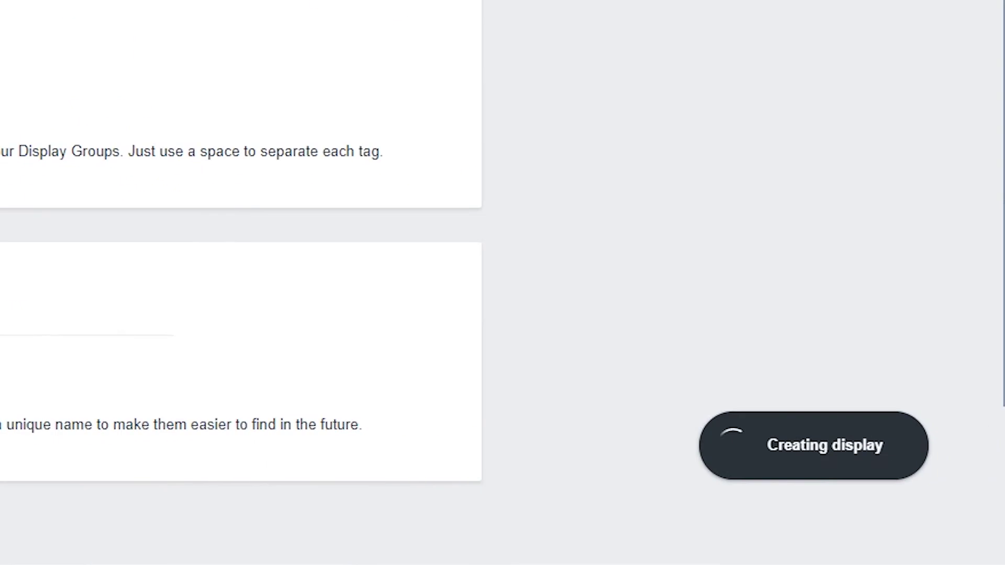